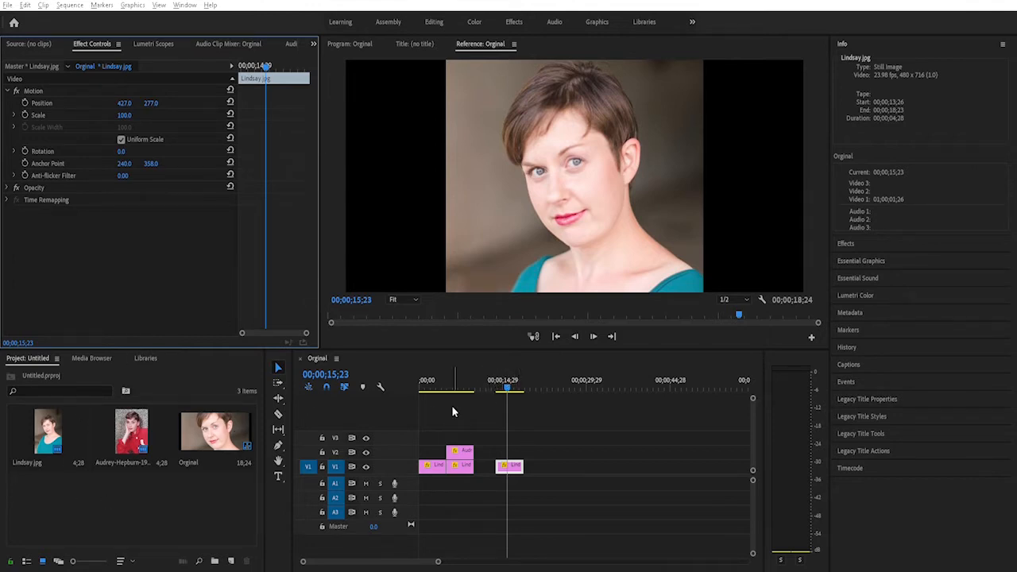
- Delete the separate portrait clip at the end of track V1 and preview the two remaining segments of the sequence
{"action": "left_click_drag", "start_coordinate": [547, 434], "coordinate": [500, 502]}
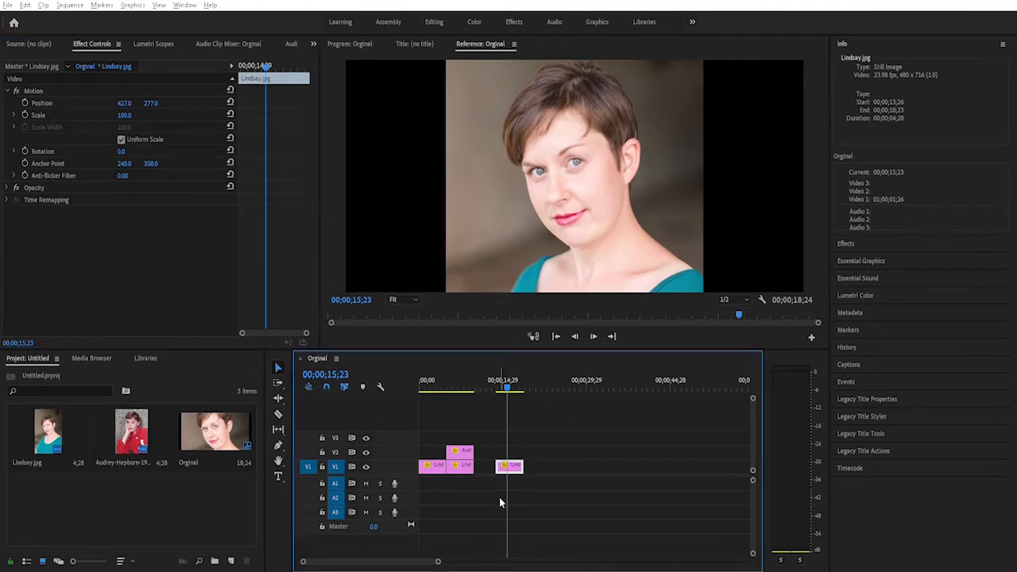
{"action": "key", "text": "Delete"}
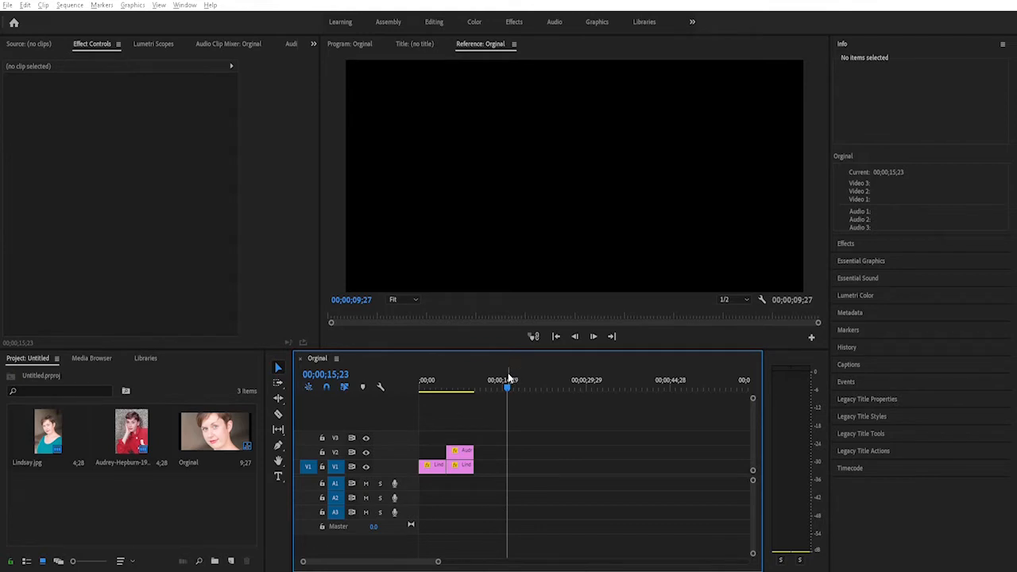
{"action": "left_click_drag", "start_coordinate": [509, 379], "coordinate": [435, 386]}
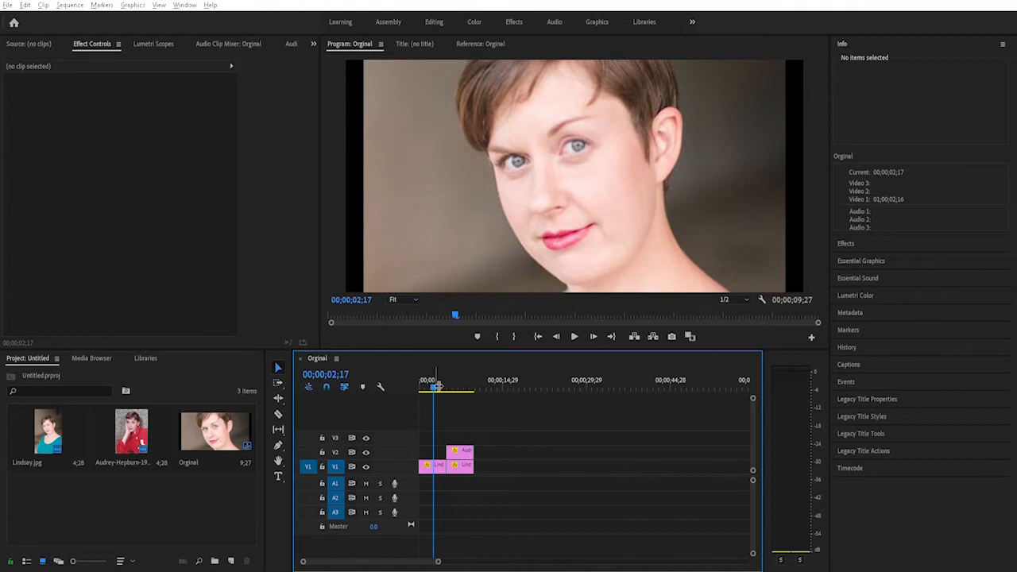
{"action": "left_click_drag", "start_coordinate": [435, 385], "coordinate": [457, 383]}
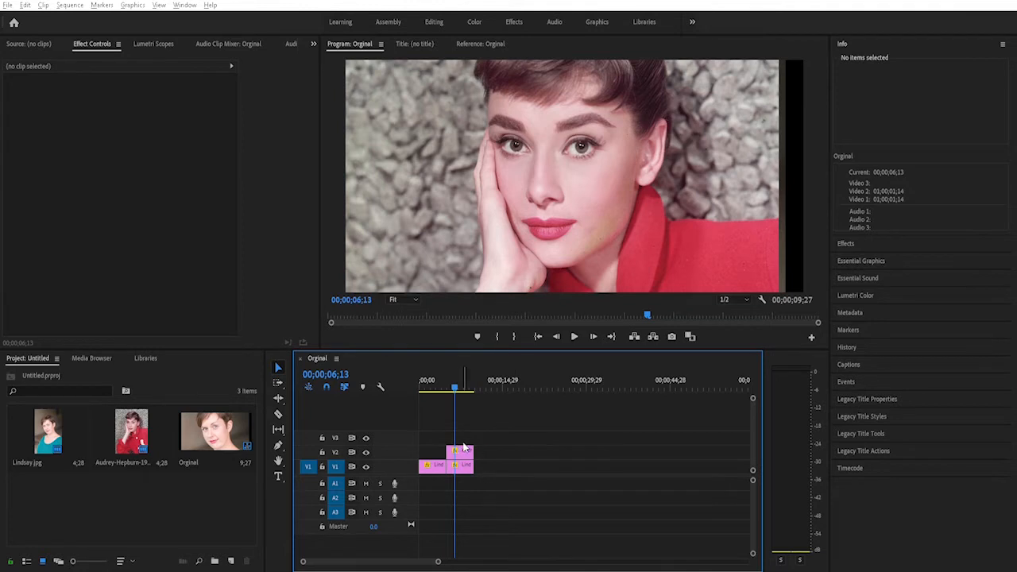
- Move the Audrey Hepburn clip on V2 to the start of the sequence, above the first portrait clip, and preview it
{"action": "left_click_drag", "start_coordinate": [463, 449], "coordinate": [436, 449]}
{"action": "left_click", "coordinate": [451, 381]}
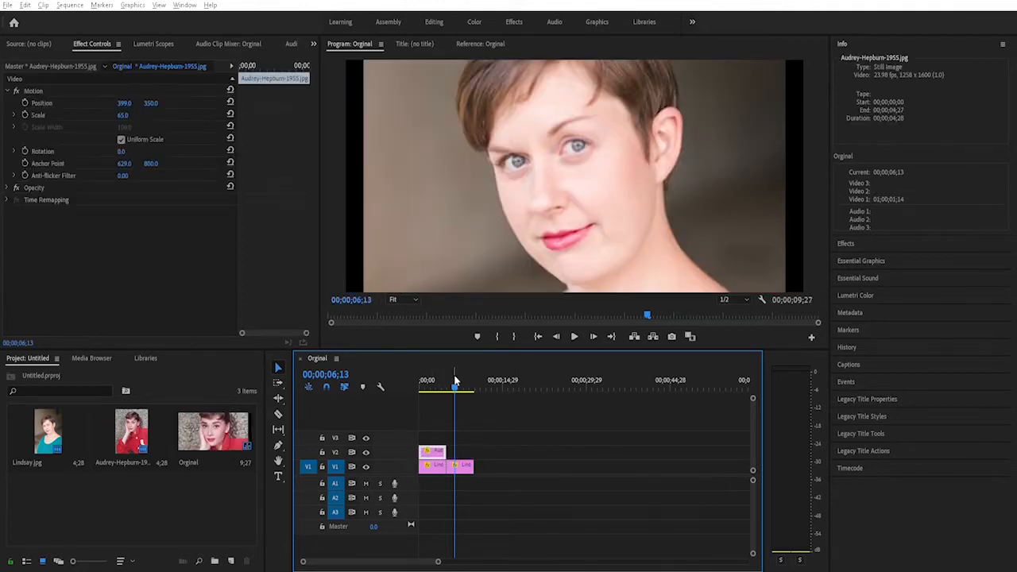
{"action": "left_click_drag", "start_coordinate": [452, 381], "coordinate": [434, 382]}
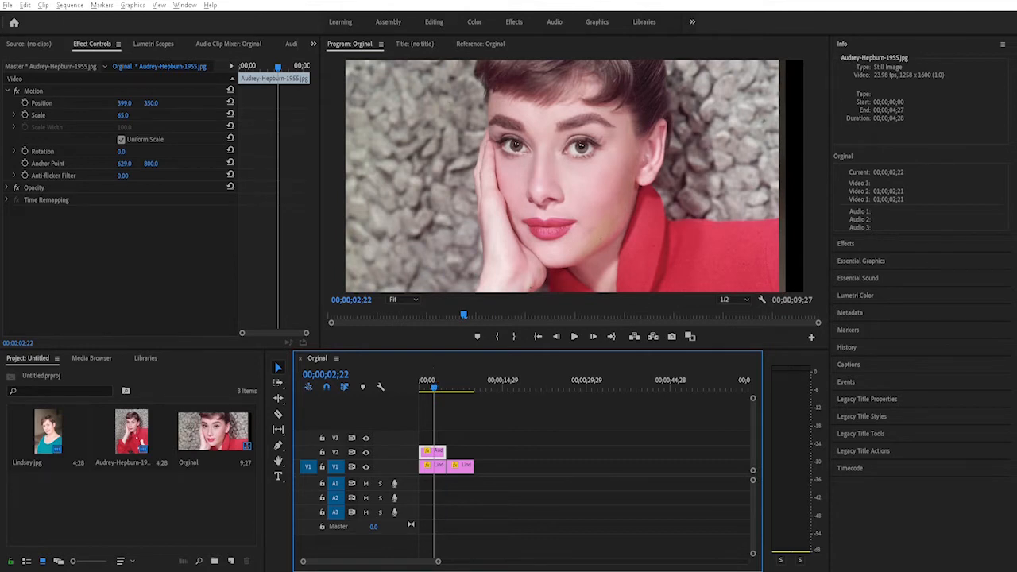
- Apply the Crop effect to the Audrey Hepburn clip and set its Left crop to 51% for a split-face comparison
{"action": "left_click", "coordinate": [514, 16]}
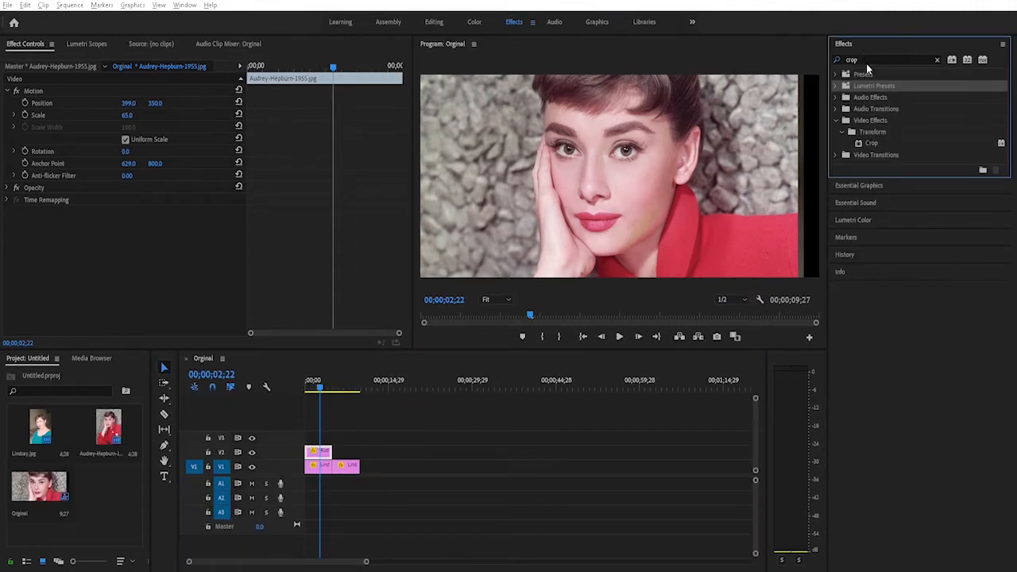
{"action": "left_click", "coordinate": [871, 142]}
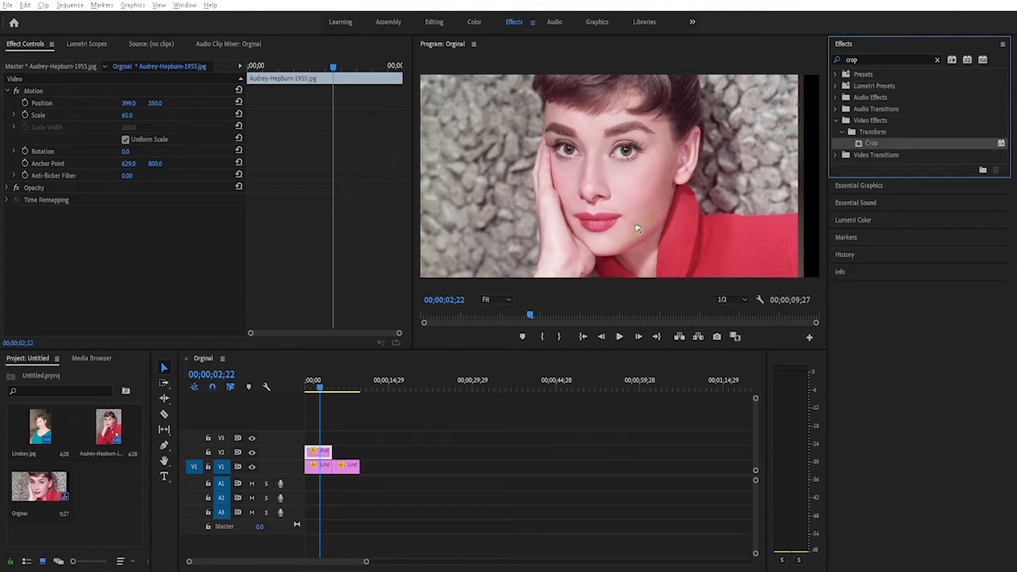
{"action": "left_click_drag", "start_coordinate": [412, 435], "coordinate": [322, 451]}
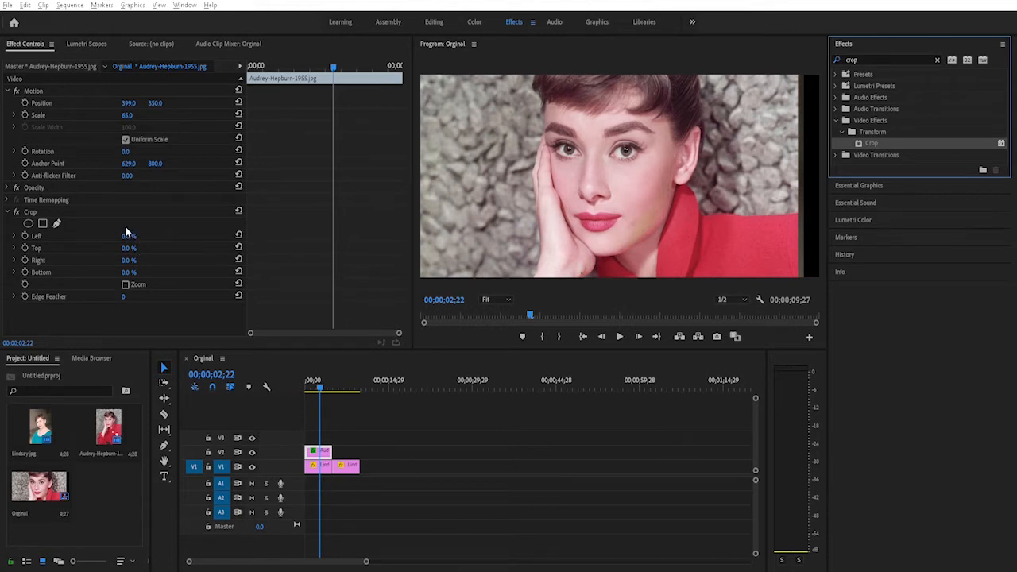
{"action": "left_click_drag", "start_coordinate": [129, 235], "coordinate": [169, 235]}
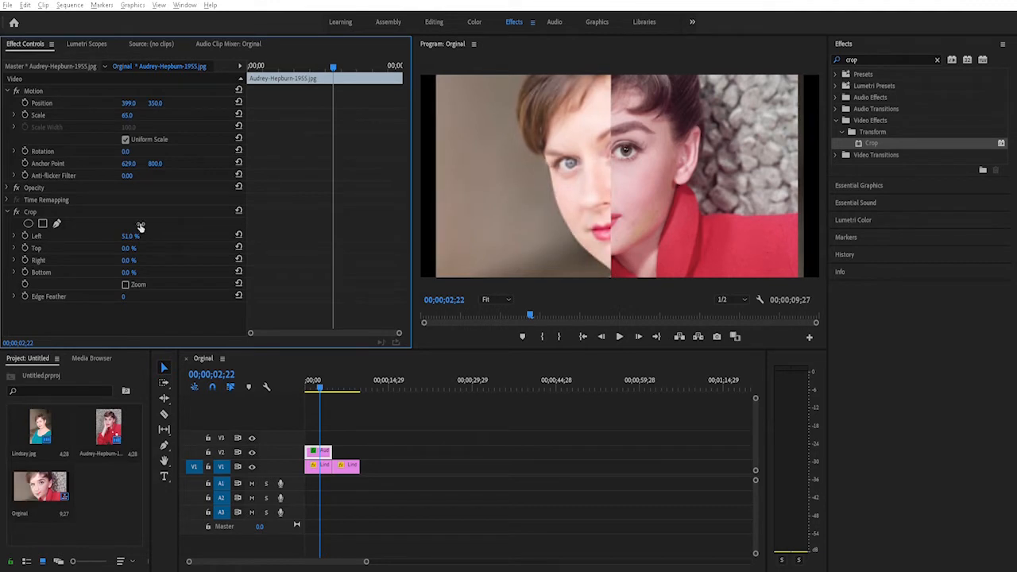
- Load the 3Strip input LUT in Lumetri Color on the first portrait clip on V1
{"action": "left_click", "coordinate": [313, 465]}
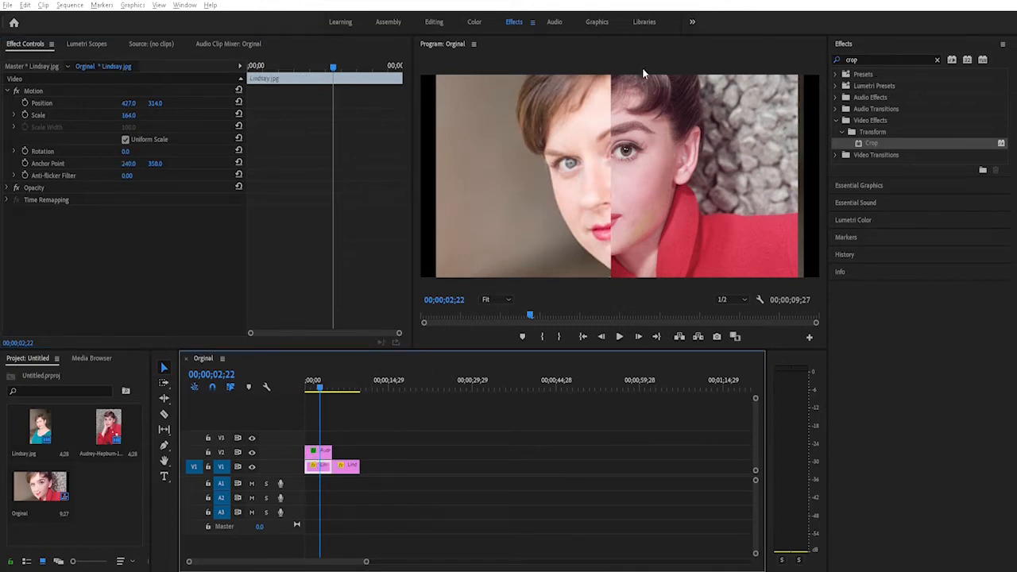
{"action": "left_click", "coordinate": [471, 14]}
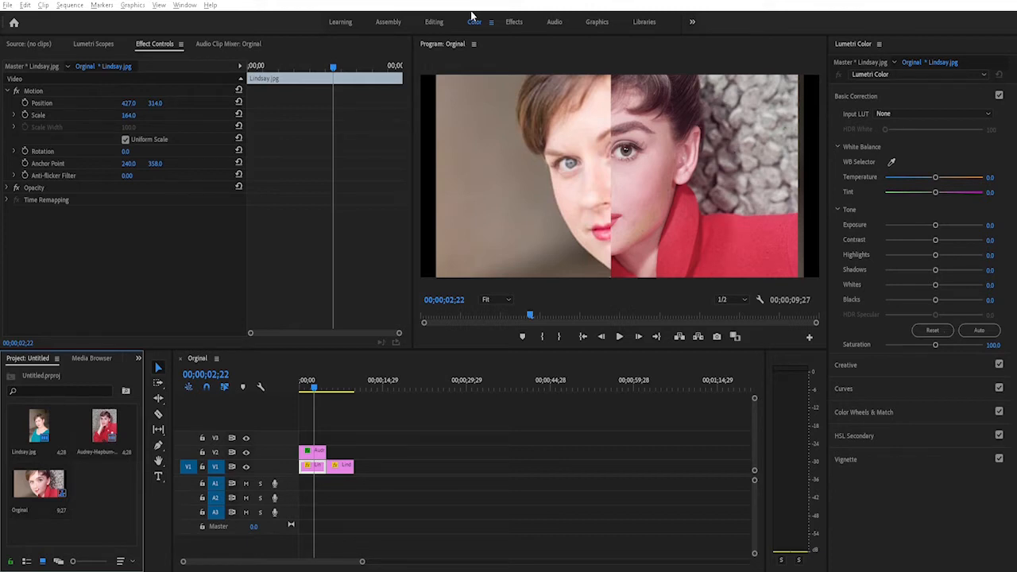
{"action": "left_click", "coordinate": [922, 120]}
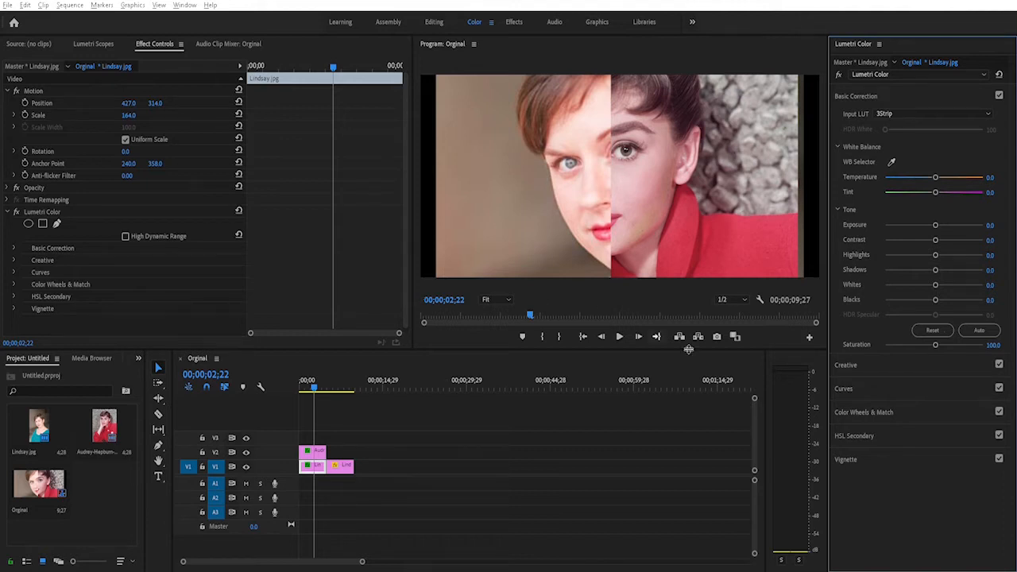
- Apply automatic tone correction to the portrait clip and raise its contrast to 50.3
{"action": "left_click", "coordinate": [979, 329]}
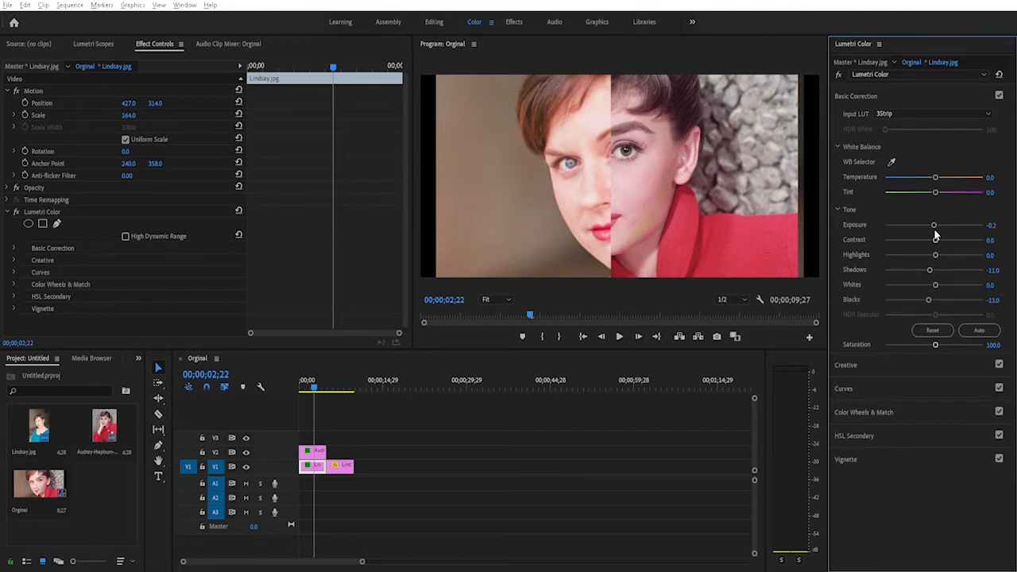
{"action": "left_click_drag", "start_coordinate": [934, 233], "coordinate": [958, 222]}
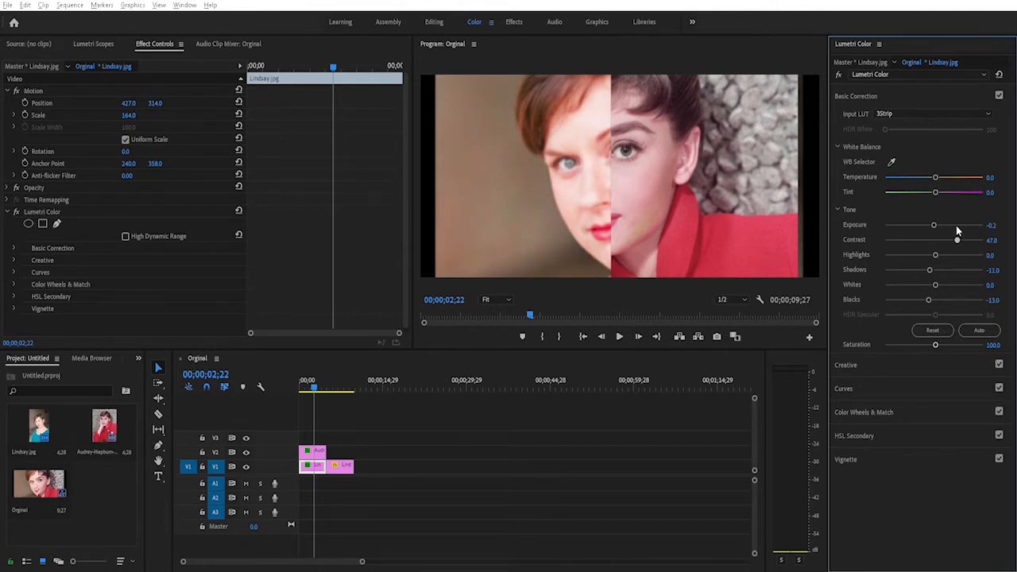
{"action": "left_click_drag", "start_coordinate": [957, 229], "coordinate": [959, 231]}
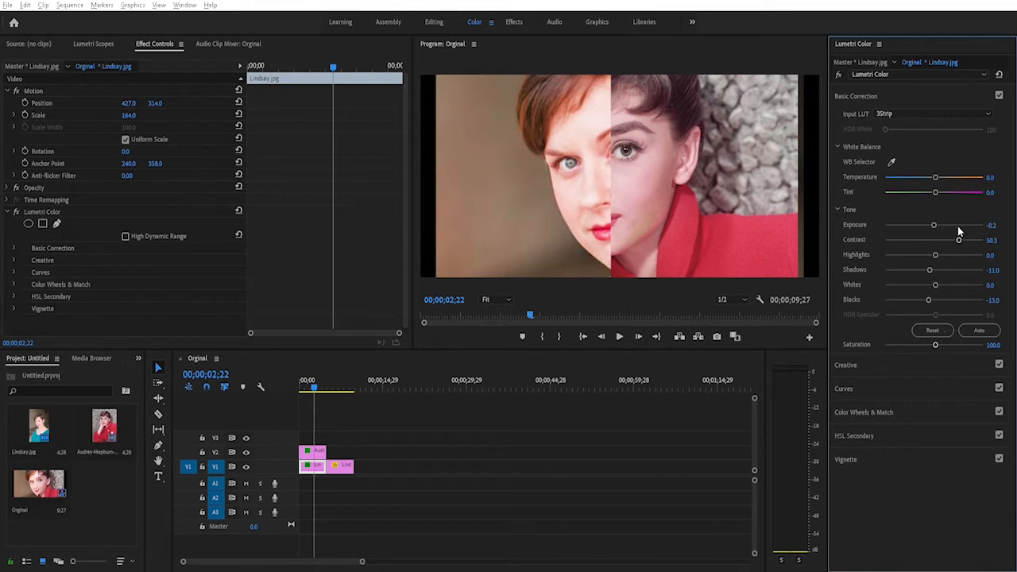
- Try stronger saturation levels on the portrait clip and set the saturation back to 100
{"action": "left_click_drag", "start_coordinate": [935, 337], "coordinate": [946, 332]}
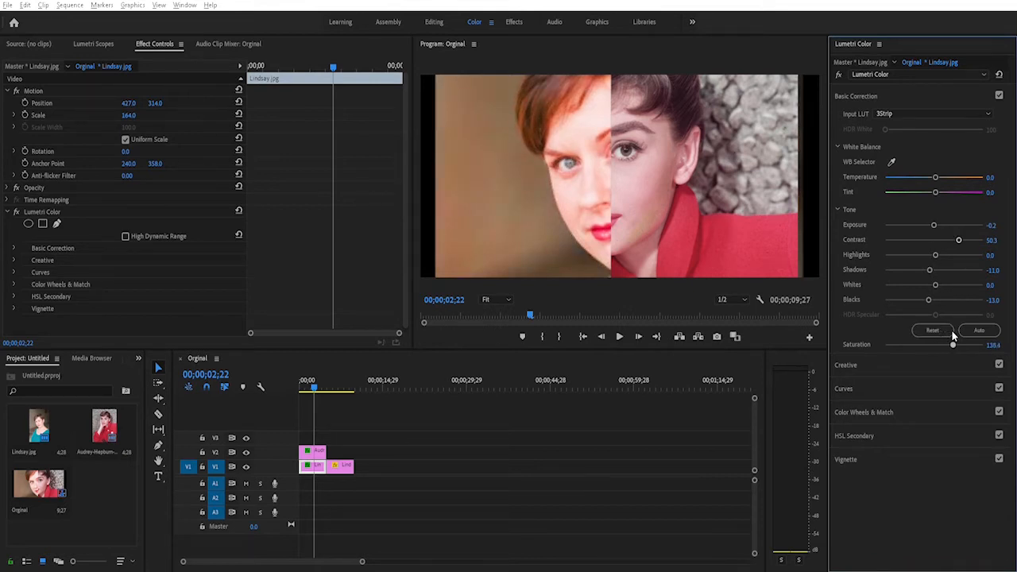
{"action": "left_click_drag", "start_coordinate": [955, 334], "coordinate": [986, 333]}
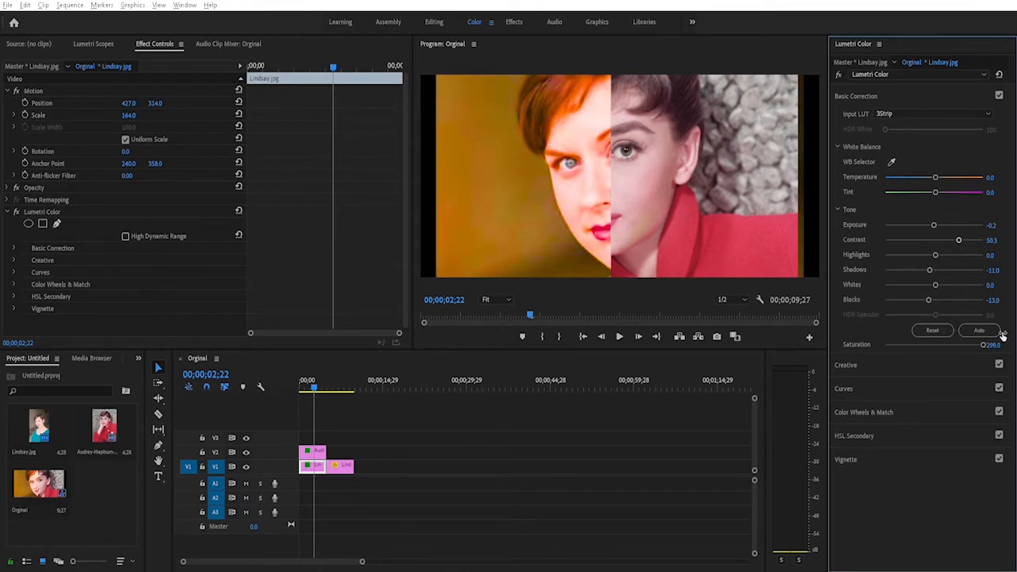
{"action": "left_click_drag", "start_coordinate": [1003, 335], "coordinate": [1000, 337]}
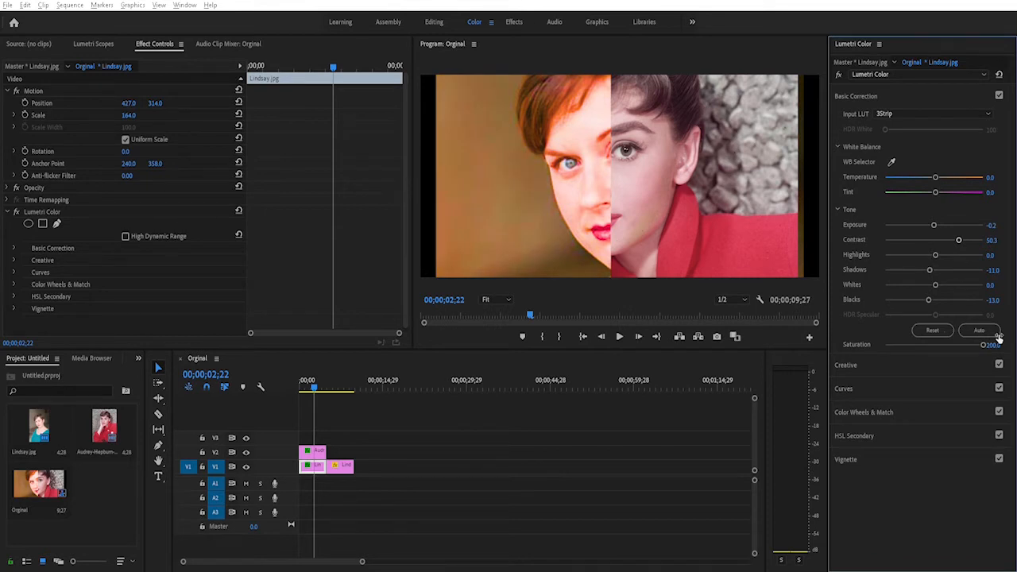
{"action": "left_click_drag", "start_coordinate": [982, 335], "coordinate": [940, 335]}
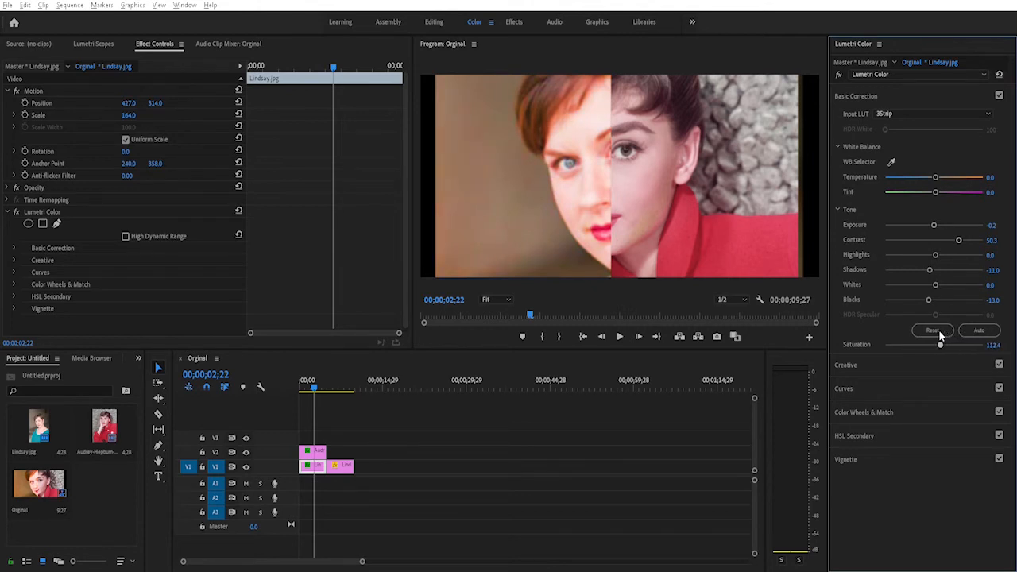
{"action": "left_click", "coordinate": [996, 344]}
{"action": "type", "text": "100"}
{"action": "key", "text": "Return"}
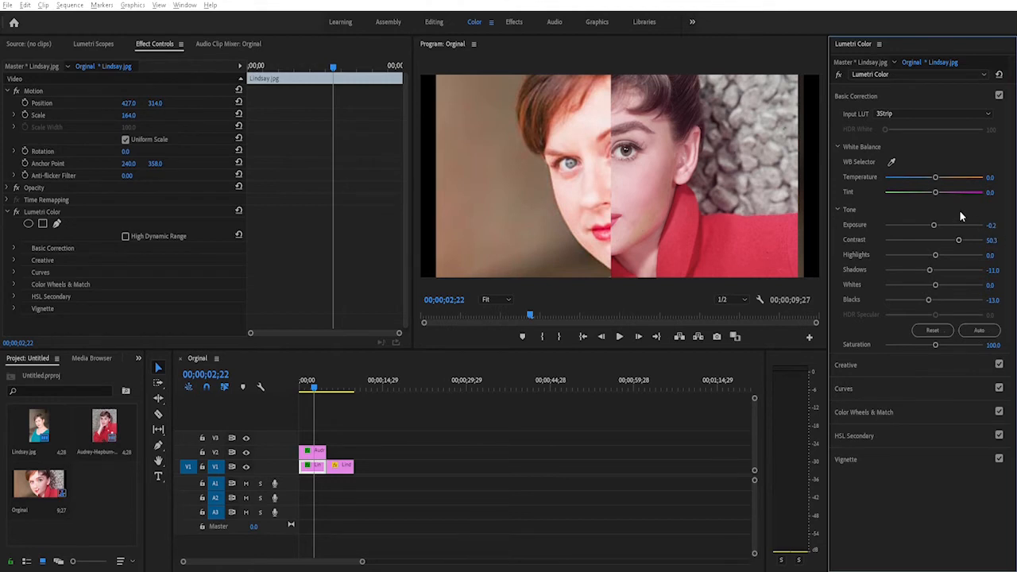
- Set the portrait clip's exposure to -0.6 and both its blacks and shadows to -10.3
{"action": "left_click", "coordinate": [936, 219]}
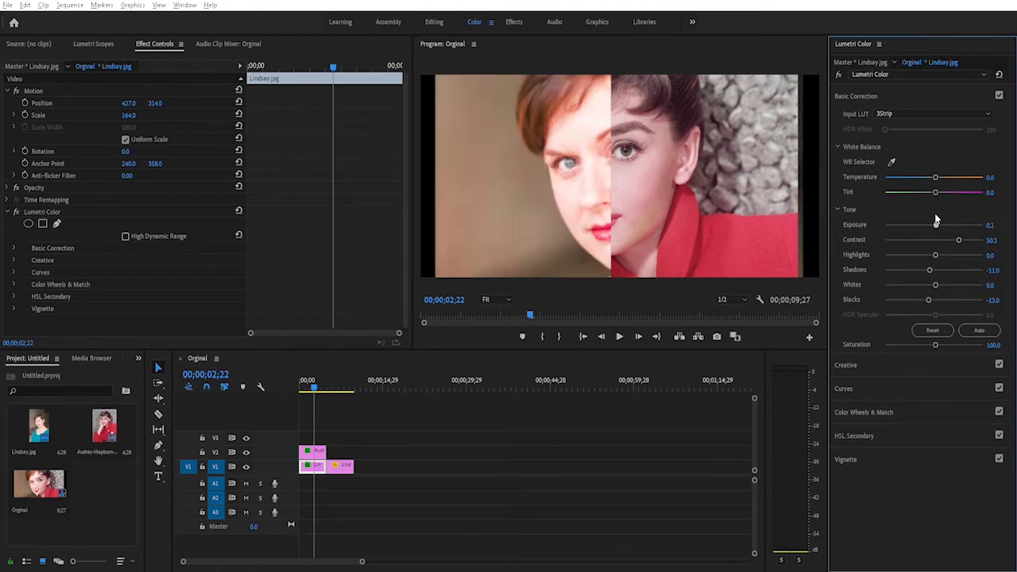
{"action": "left_click_drag", "start_coordinate": [936, 219], "coordinate": [928, 219]}
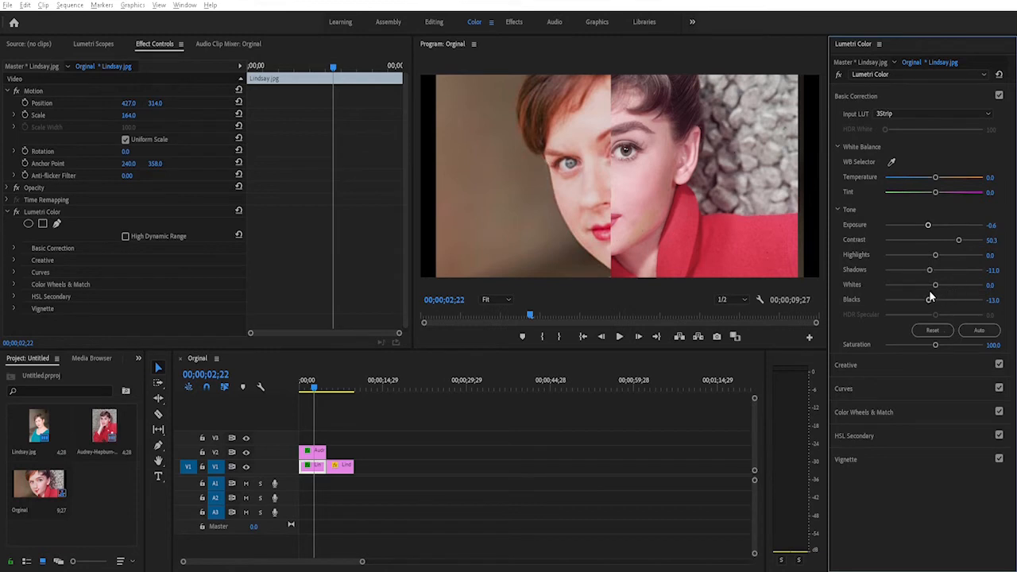
{"action": "mouse_move", "coordinate": [930, 298]}
{"action": "left_mouse_down"}
{"action": "mouse_move", "coordinate": [918, 296]}
{"action": "mouse_move", "coordinate": [930, 293]}
{"action": "left_mouse_up"}
{"action": "left_click_drag", "start_coordinate": [931, 293], "coordinate": [960, 289]}
{"action": "left_click_drag", "start_coordinate": [955, 288], "coordinate": [930, 296]}
{"action": "left_click_drag", "start_coordinate": [929, 265], "coordinate": [928, 263]}
- Adjust the portrait clip's white balance to a temperature of 10.3 and a tint of 12.4
{"action": "left_click_drag", "start_coordinate": [936, 173], "coordinate": [940, 173]}
{"action": "left_click_drag", "start_coordinate": [936, 185], "coordinate": [940, 183]}
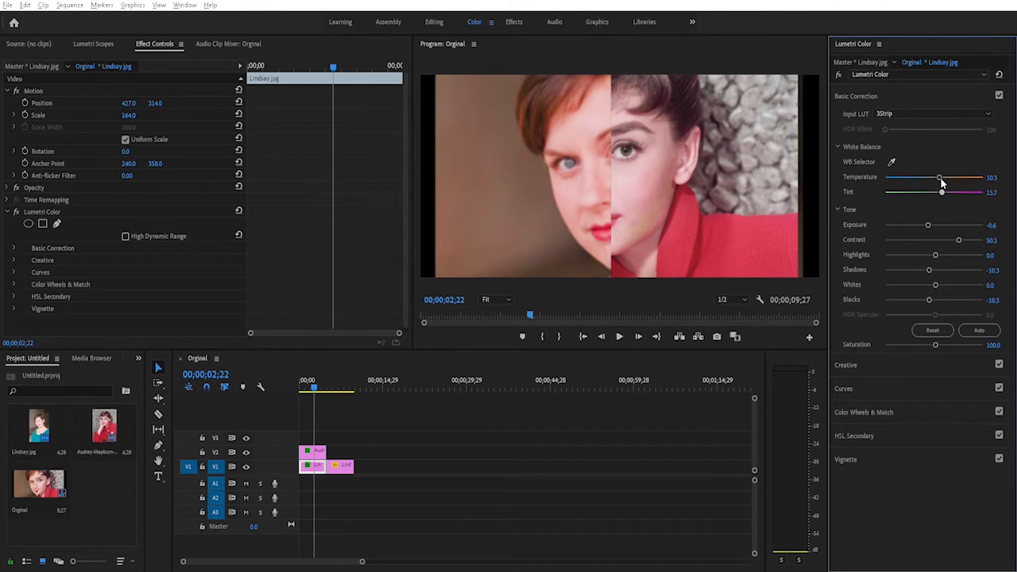
{"action": "left_click_drag", "start_coordinate": [940, 183], "coordinate": [940, 183]}
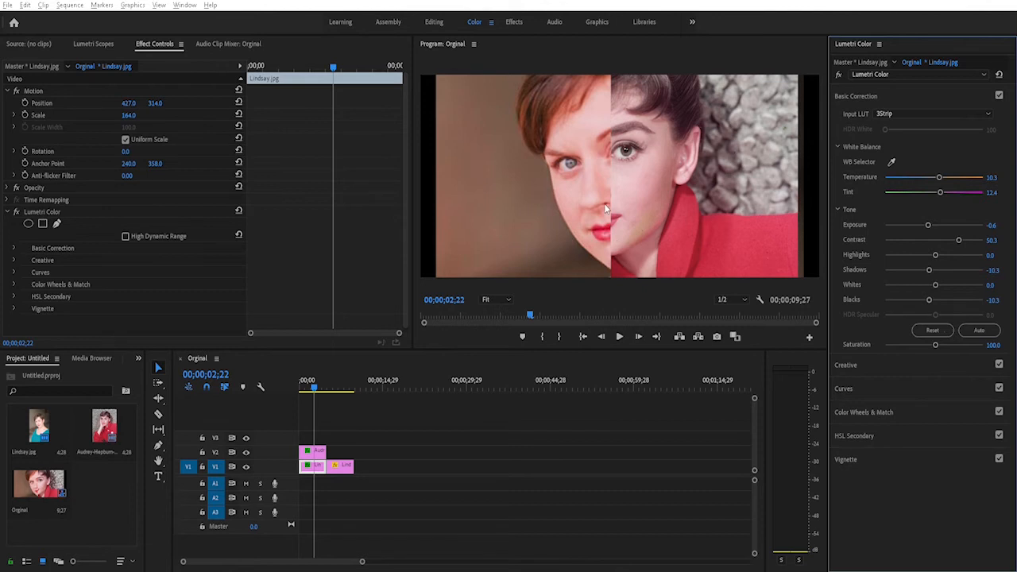
- Move the Audrey Hepburn clip on V2 clear of the portraits and compare the graded clip with the ungraded one
{"action": "left_click_drag", "start_coordinate": [312, 449], "coordinate": [395, 447]}
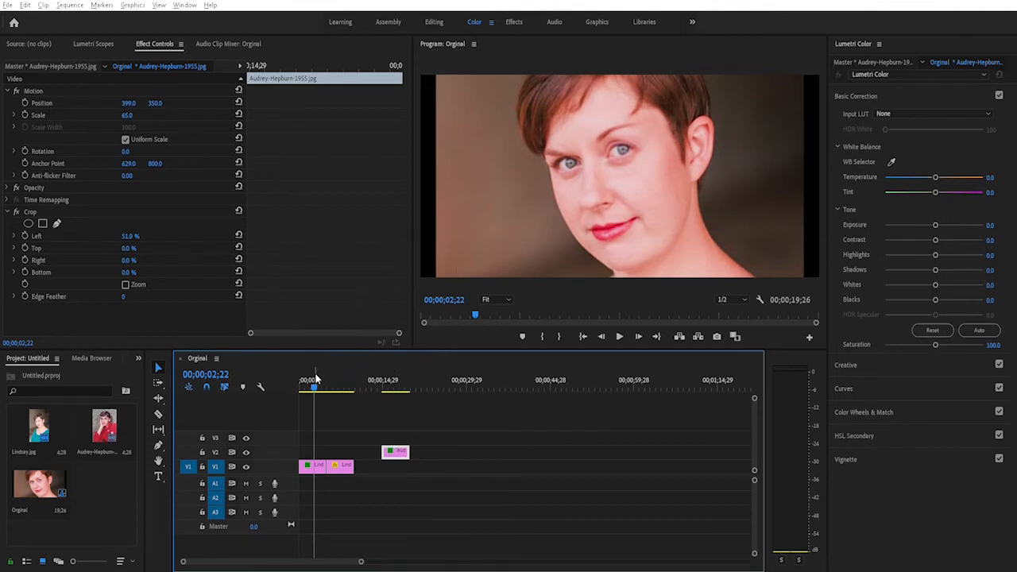
{"action": "left_click_drag", "start_coordinate": [315, 380], "coordinate": [337, 377]}
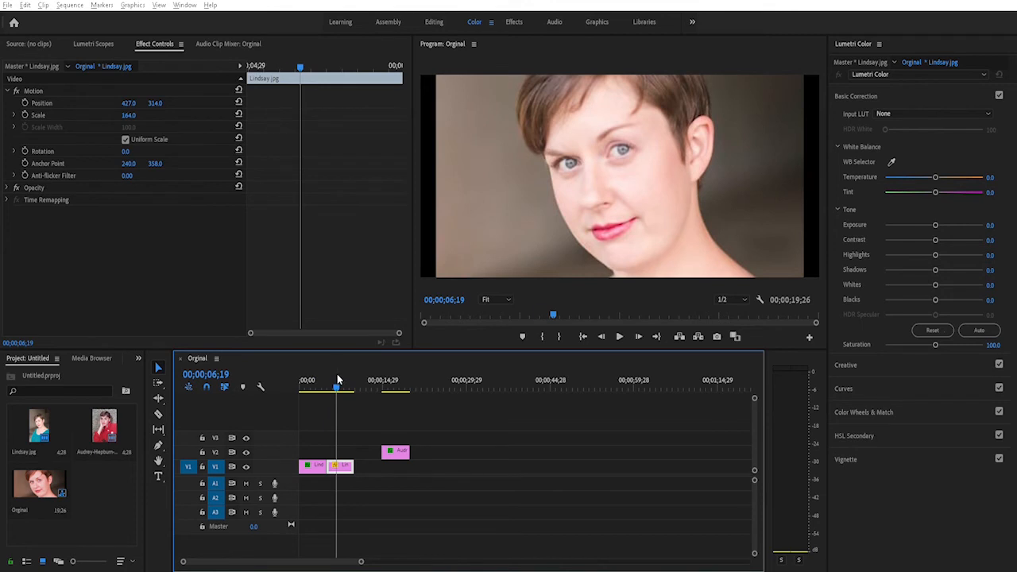
{"action": "left_click_drag", "start_coordinate": [338, 378], "coordinate": [320, 379]}
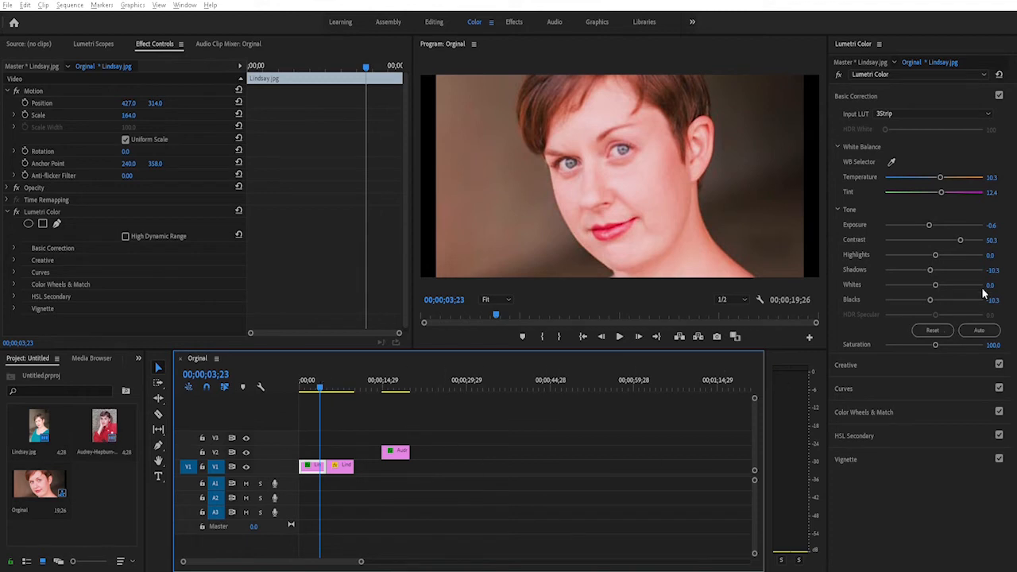
- Try higher saturation and a cooler temperature on the graded clip, restoring saturation to 100 and undoing the temperature change
{"action": "left_click_drag", "start_coordinate": [937, 338], "coordinate": [942, 333]}
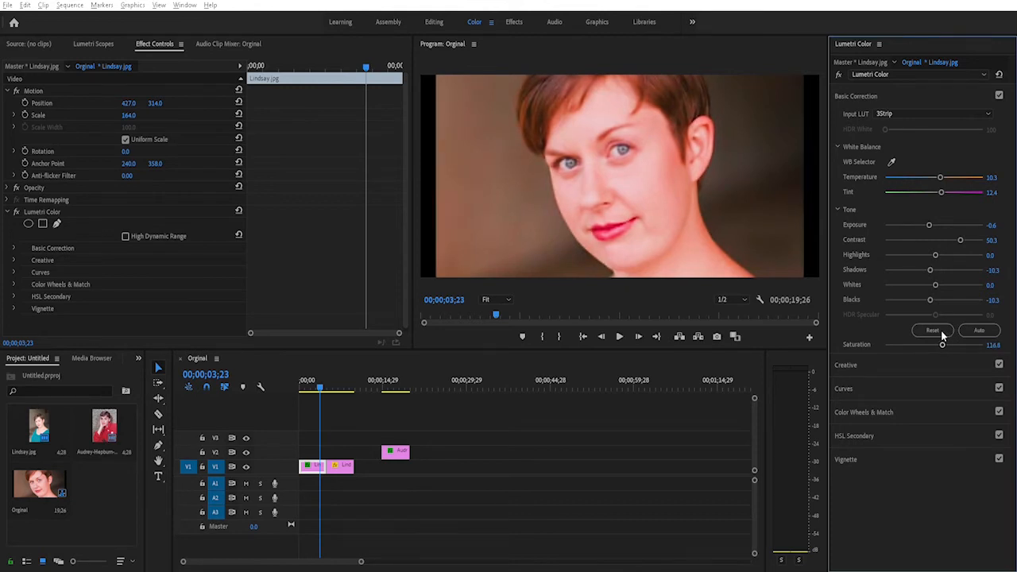
{"action": "left_click", "coordinate": [995, 344]}
{"action": "type", "text": "100"}
{"action": "key", "text": "Return"}
{"action": "left_click_drag", "start_coordinate": [939, 174], "coordinate": [933, 172]}
{"action": "key", "text": "ctrl+z"}
- Sample the lips as the HSL Secondary key and shift their correction toward red, checking the result against the ungraded clip
{"action": "left_click", "coordinate": [857, 434]}
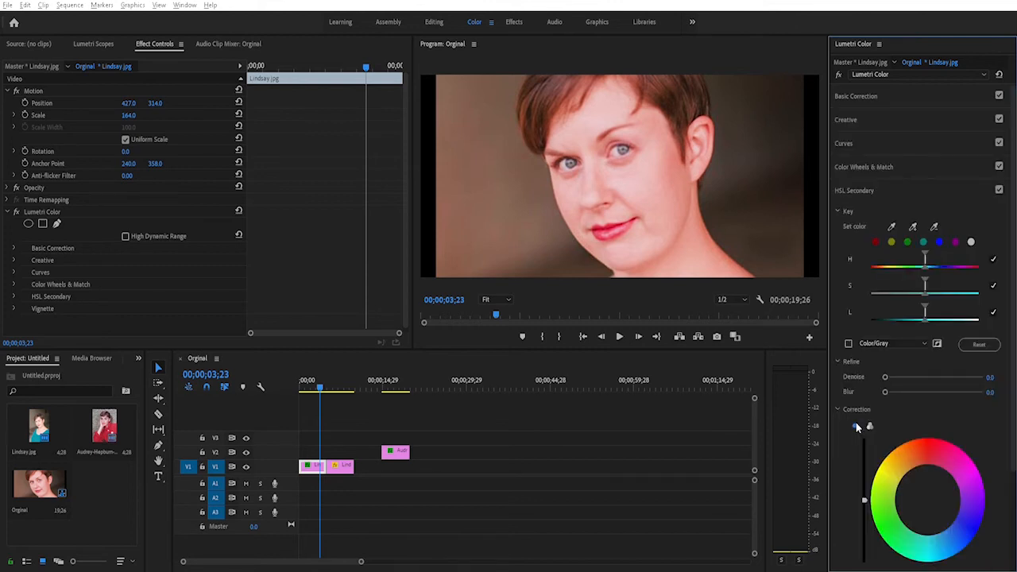
{"action": "left_click", "coordinate": [875, 241]}
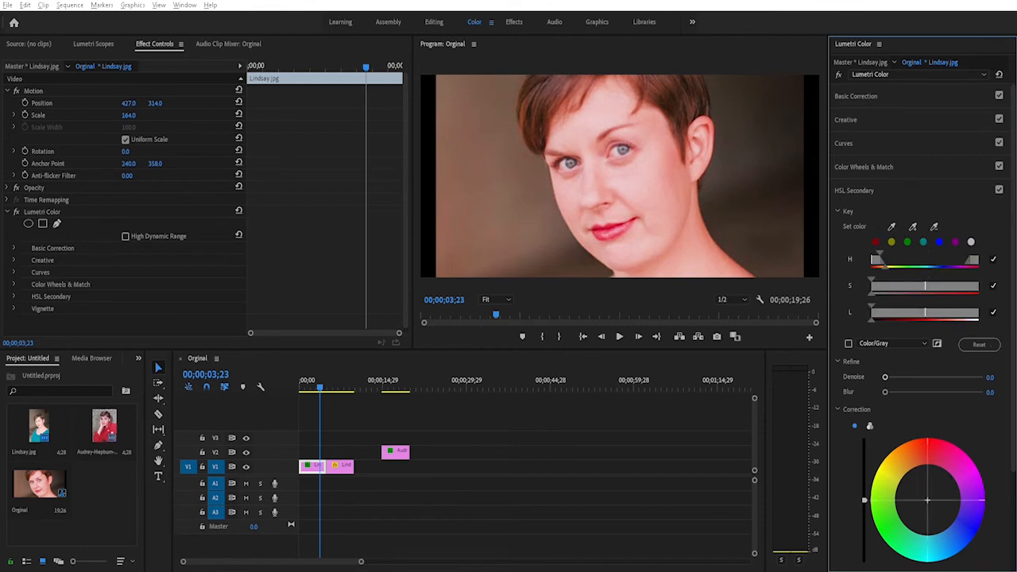
{"action": "left_click", "coordinate": [924, 490]}
{"action": "mouse_move", "coordinate": [927, 498]}
{"action": "left_mouse_down"}
{"action": "mouse_move", "coordinate": [927, 488]}
{"action": "mouse_move", "coordinate": [926, 497]}
{"action": "left_mouse_up"}
{"action": "left_click", "coordinate": [891, 225]}
{"action": "left_click", "coordinate": [609, 231]}
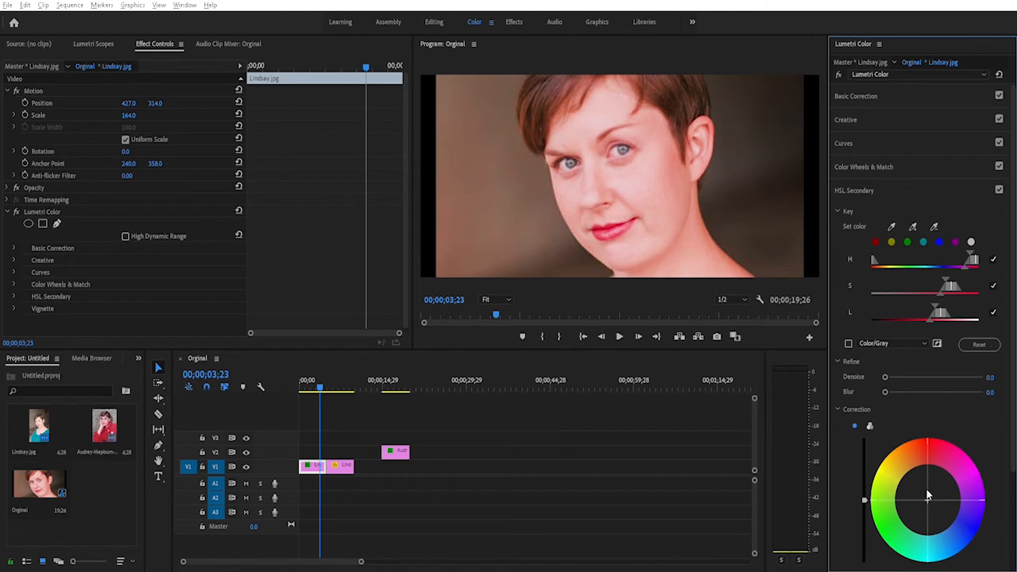
{"action": "left_click_drag", "start_coordinate": [927, 500], "coordinate": [925, 448]}
{"action": "left_click_drag", "start_coordinate": [320, 386], "coordinate": [332, 385]}
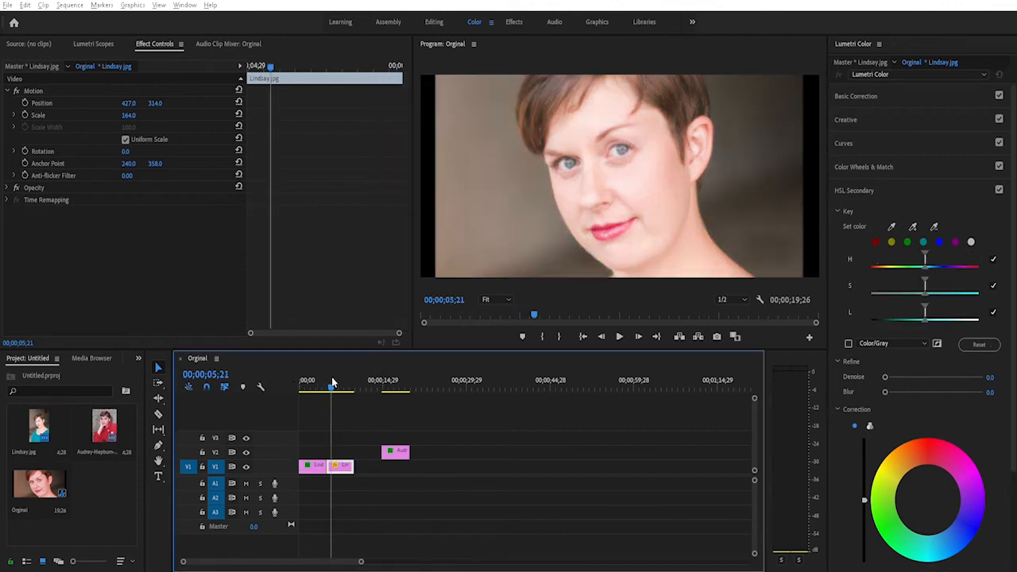
{"action": "left_click_drag", "start_coordinate": [332, 384], "coordinate": [315, 382]}
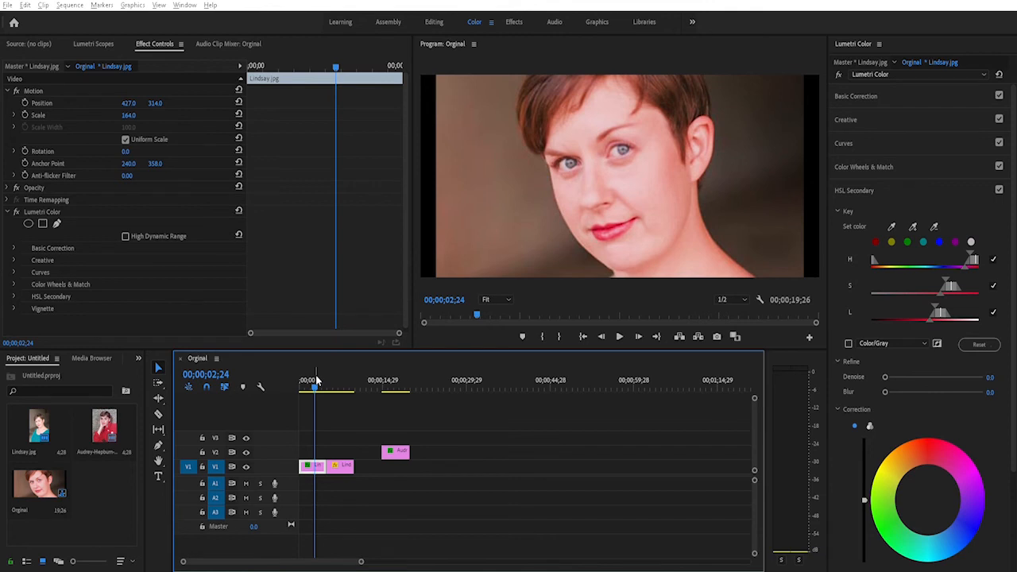
- Replace the graded clip's input LUT with 2Strip
{"action": "left_click", "coordinate": [849, 84]}
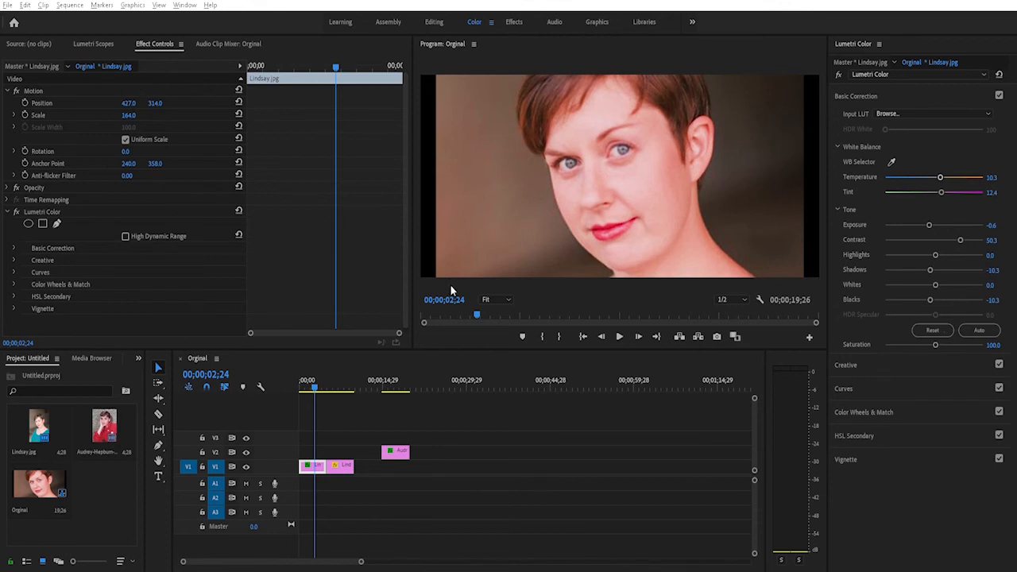
{"action": "left_click", "coordinate": [427, 291]}
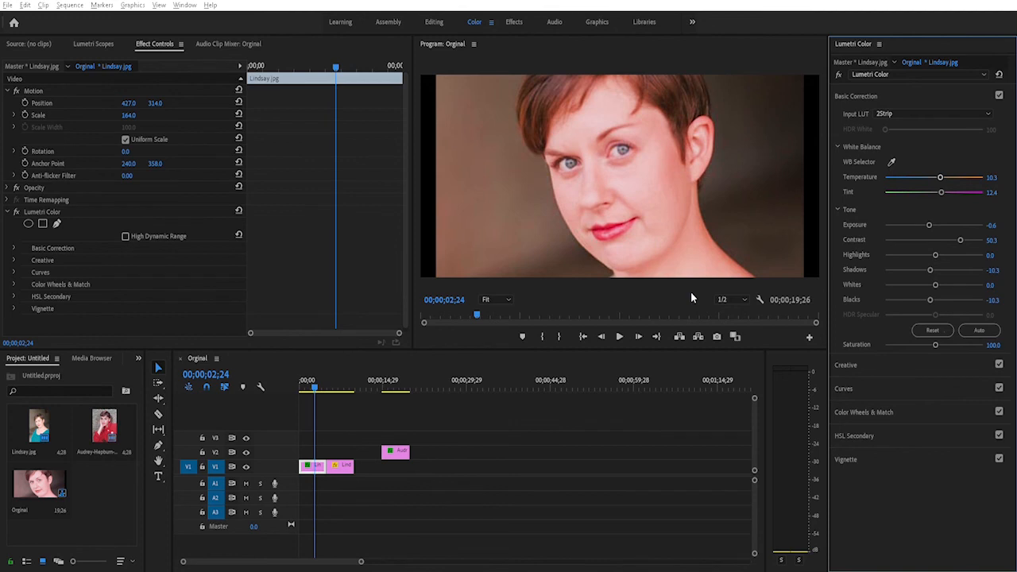
- Copy the first clip's Lumetri Color grade with the 2Strip LUT to the second portrait clip on V1 and preview it
{"action": "left_click", "coordinate": [317, 465]}
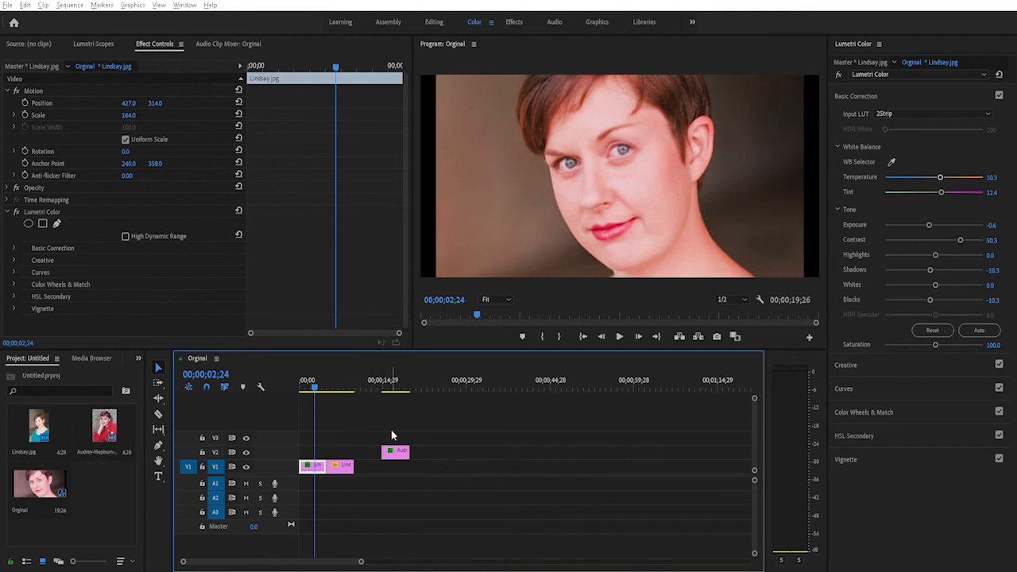
{"action": "left_click_drag", "start_coordinate": [315, 382], "coordinate": [334, 382]}
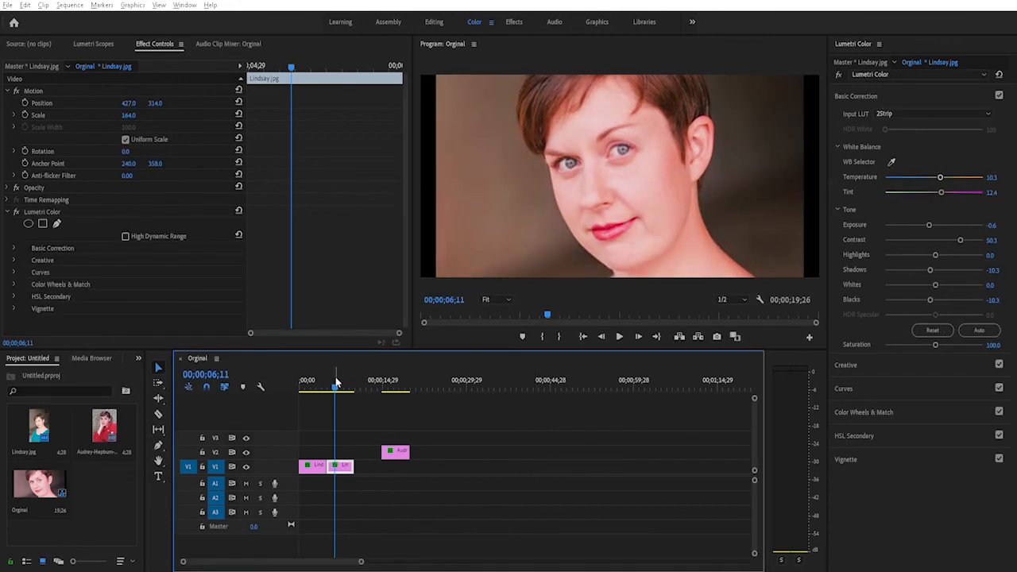
{"action": "mouse_move", "coordinate": [335, 384]}
{"action": "left_mouse_down"}
{"action": "mouse_move", "coordinate": [320, 385]}
{"action": "mouse_move", "coordinate": [330, 385]}
{"action": "left_mouse_up"}
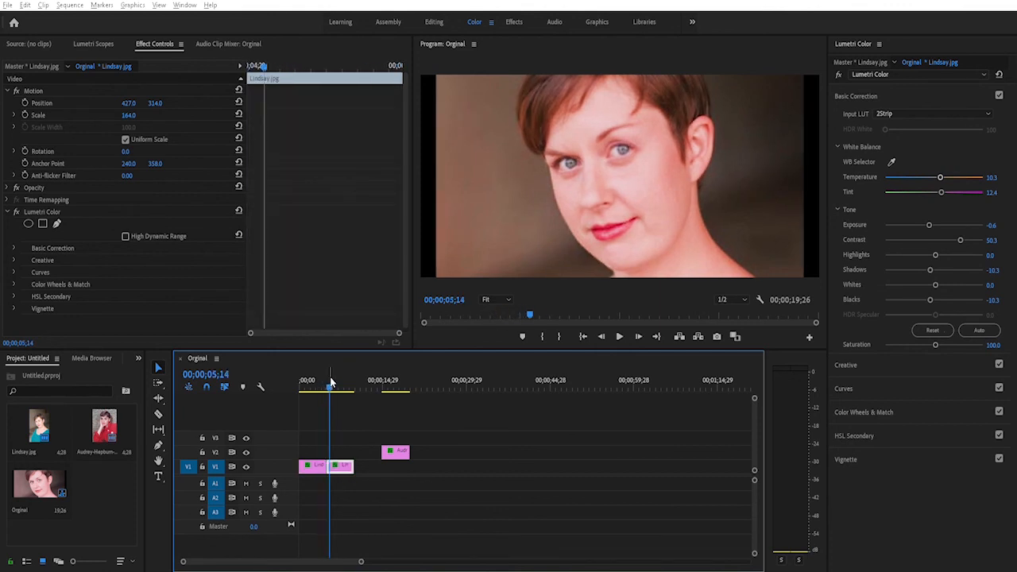